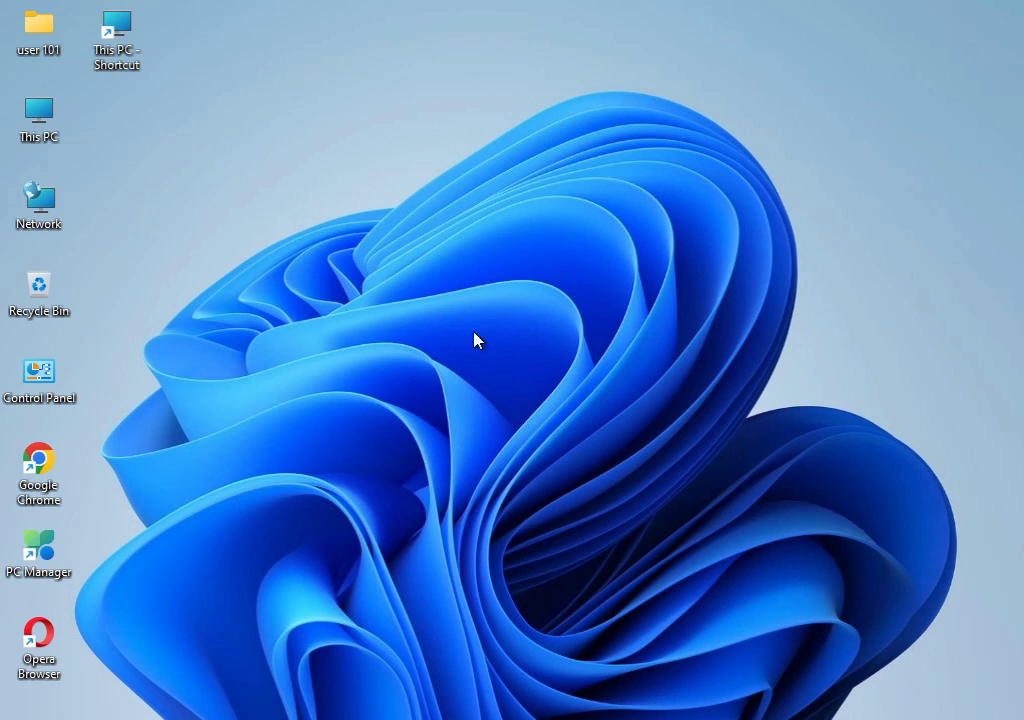
# Open the Windows Start menu with the Windows key.
pyautogui.press('super')
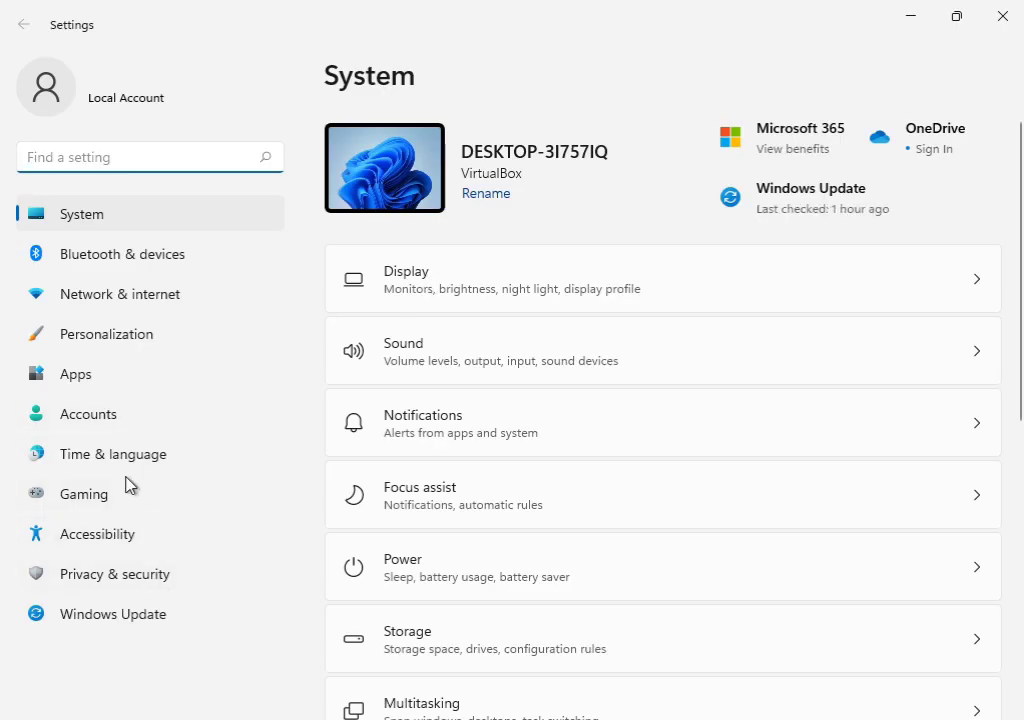
# Go to System > Troubleshoot > Other troubleshooters in Settings.
pyautogui.scroll(-2, 569, 535)
pyautogui.scroll(-3, 569, 535)
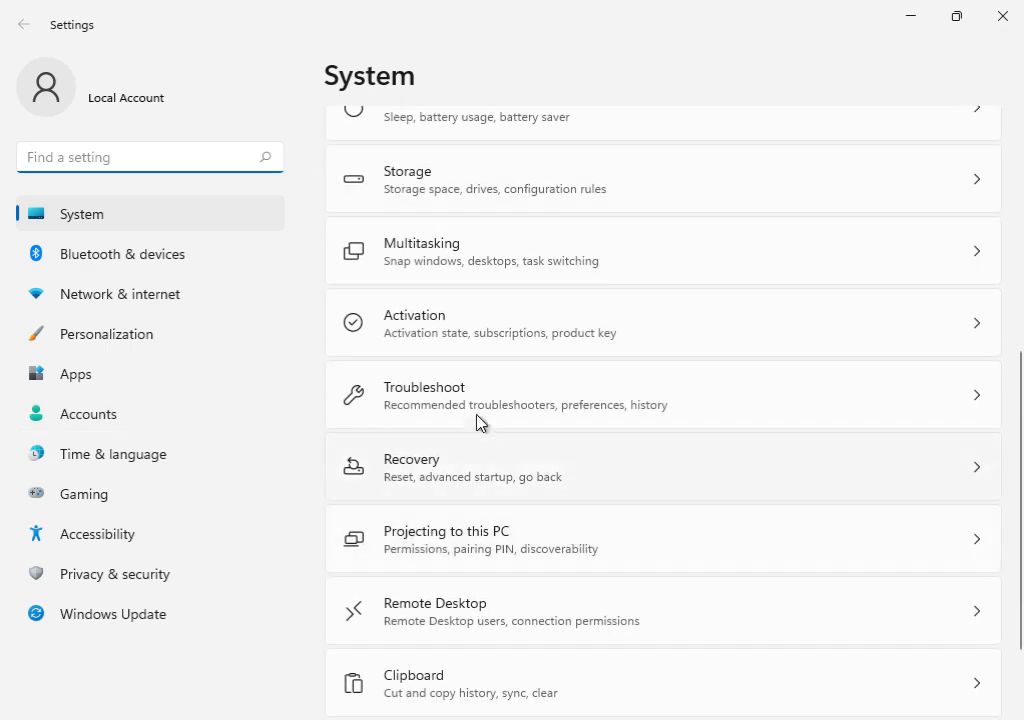
pyautogui.click(487, 411)
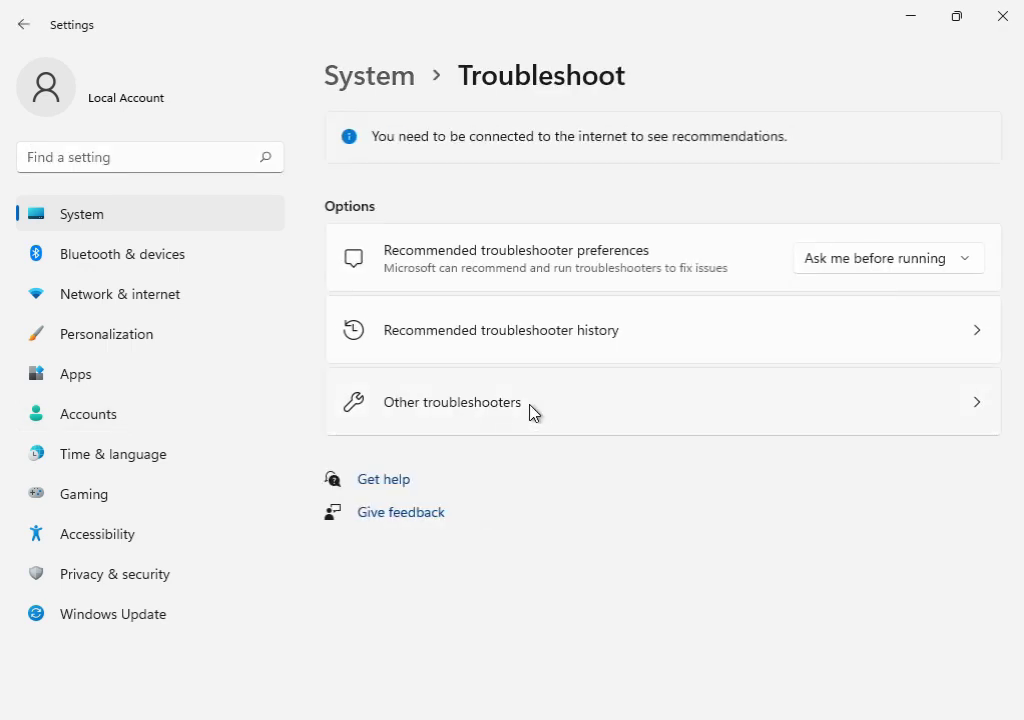
pyautogui.click(532, 411)
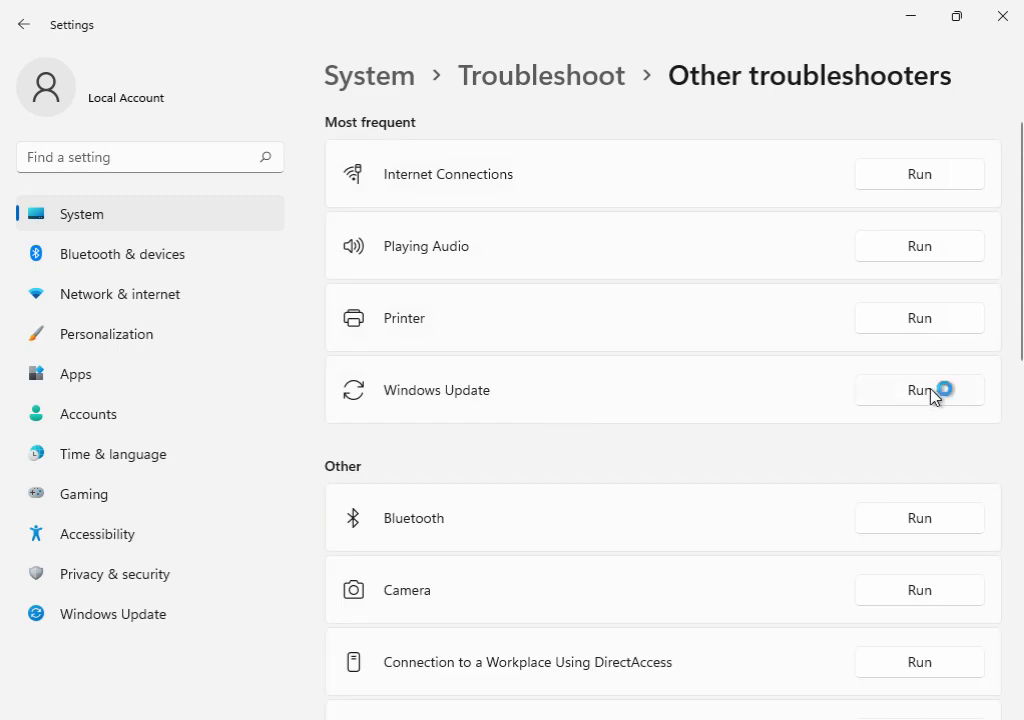
# Run the Windows Update troubleshooter and reposition its window on screen.
pyautogui.click(928, 393)
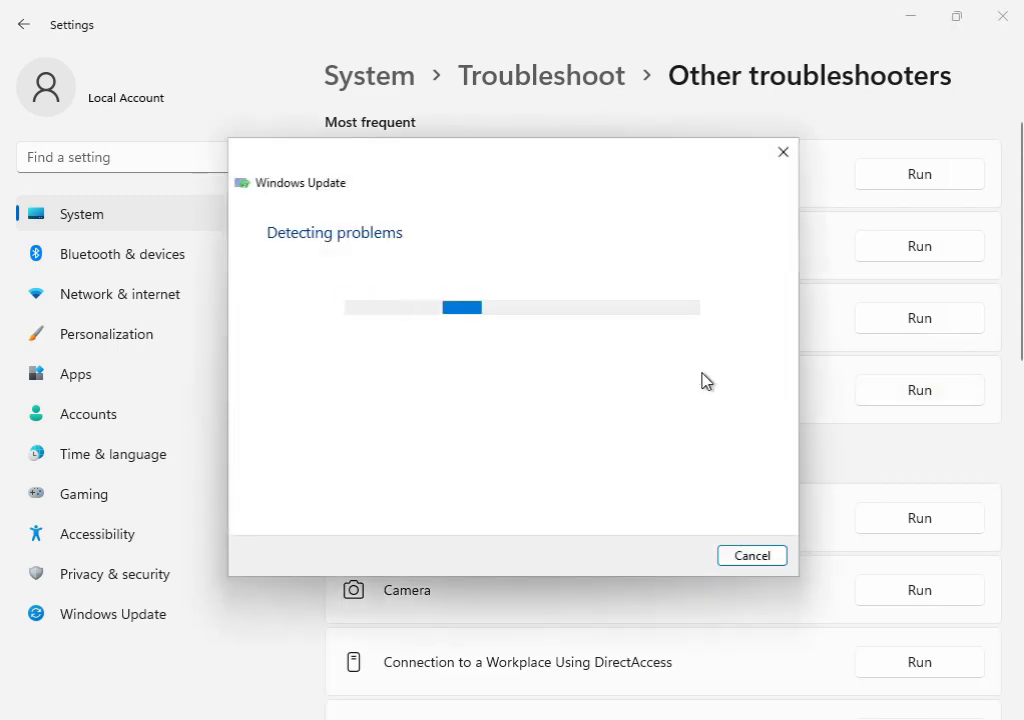
pyautogui.moveTo(526, 167); pyautogui.dragTo(631, 530)
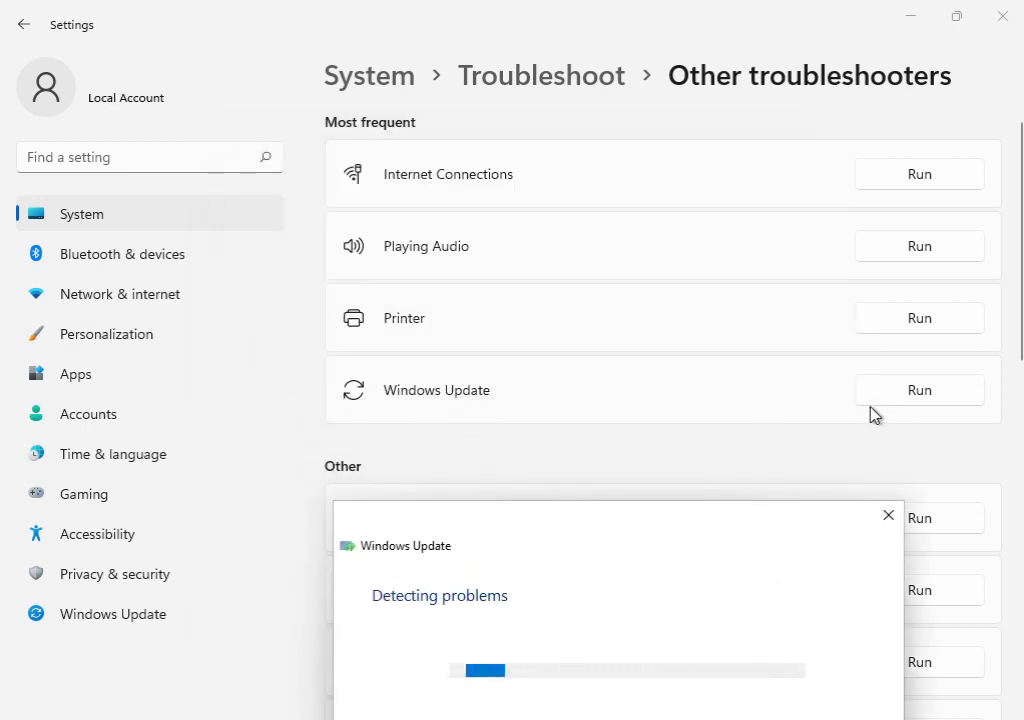
pyautogui.moveTo(665, 537); pyautogui.dragTo(632, 168)
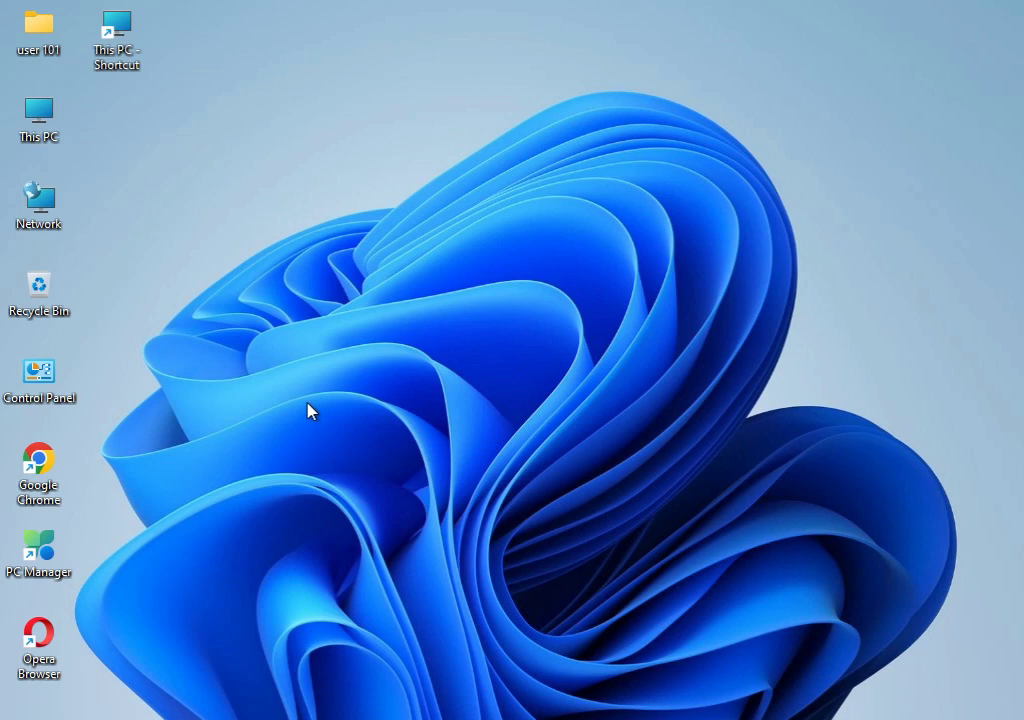
# Open the %temp% folder and permanently delete all its items.
pyautogui.press('super+r')
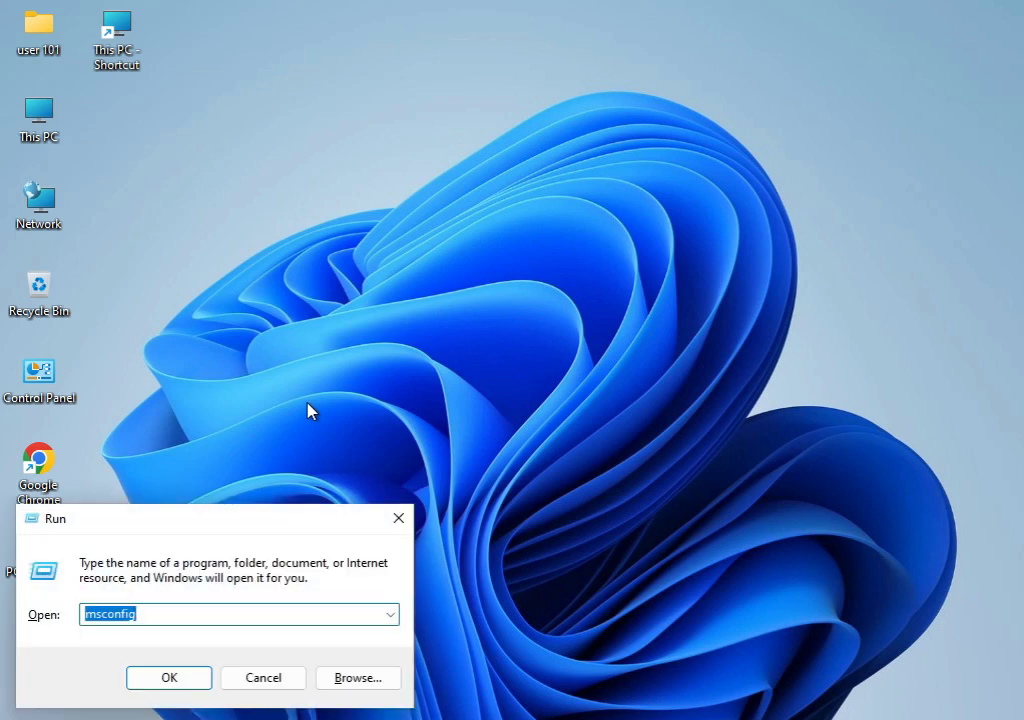
pyautogui.write('%temp%')
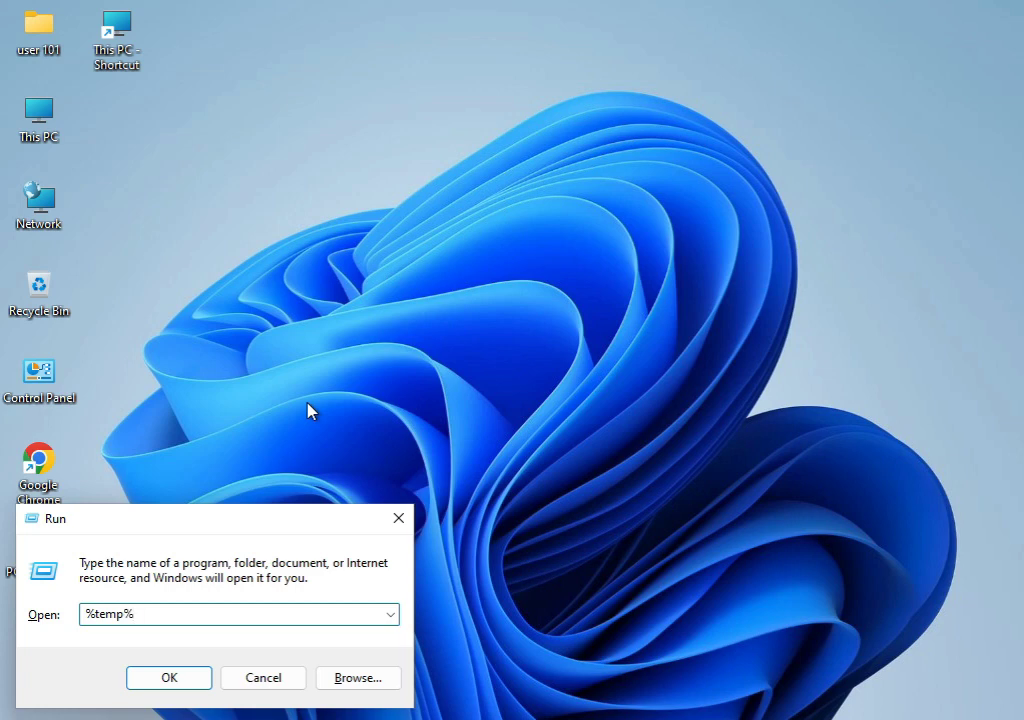
pyautogui.press('Return')
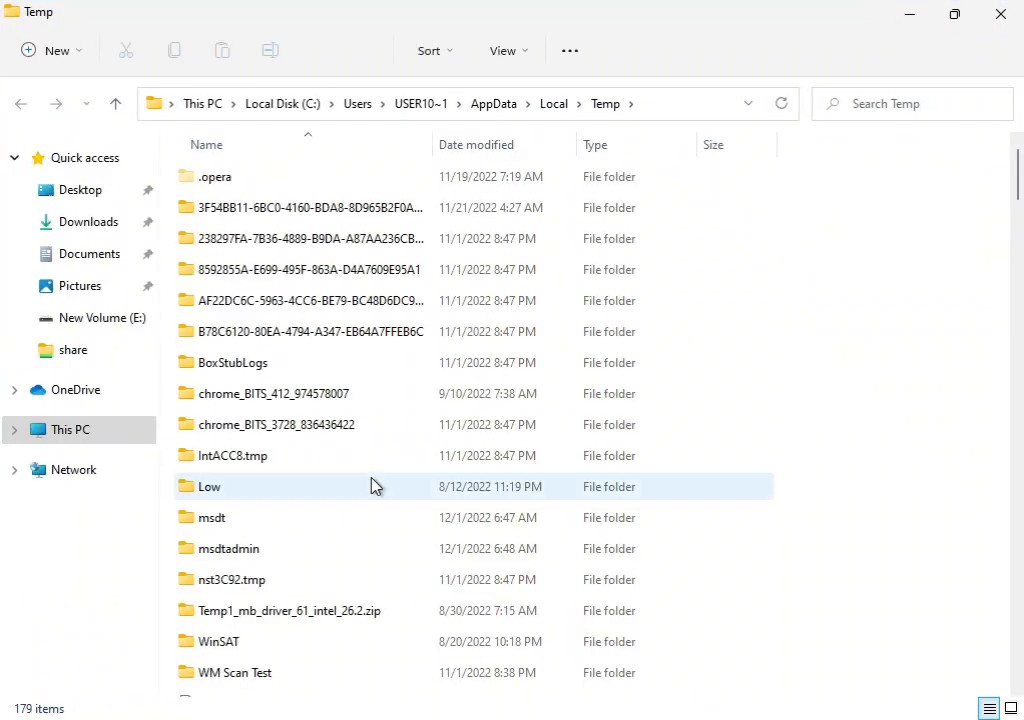
pyautogui.hotkey('ctrl', 'a')
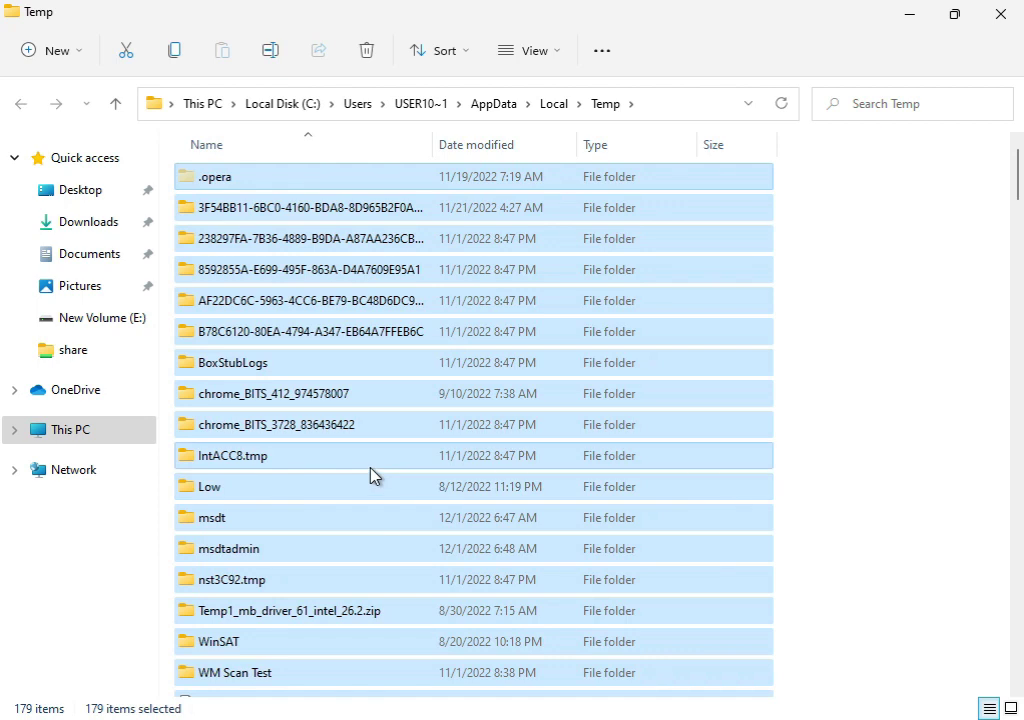
pyautogui.hotkey('shift', 'Delete')
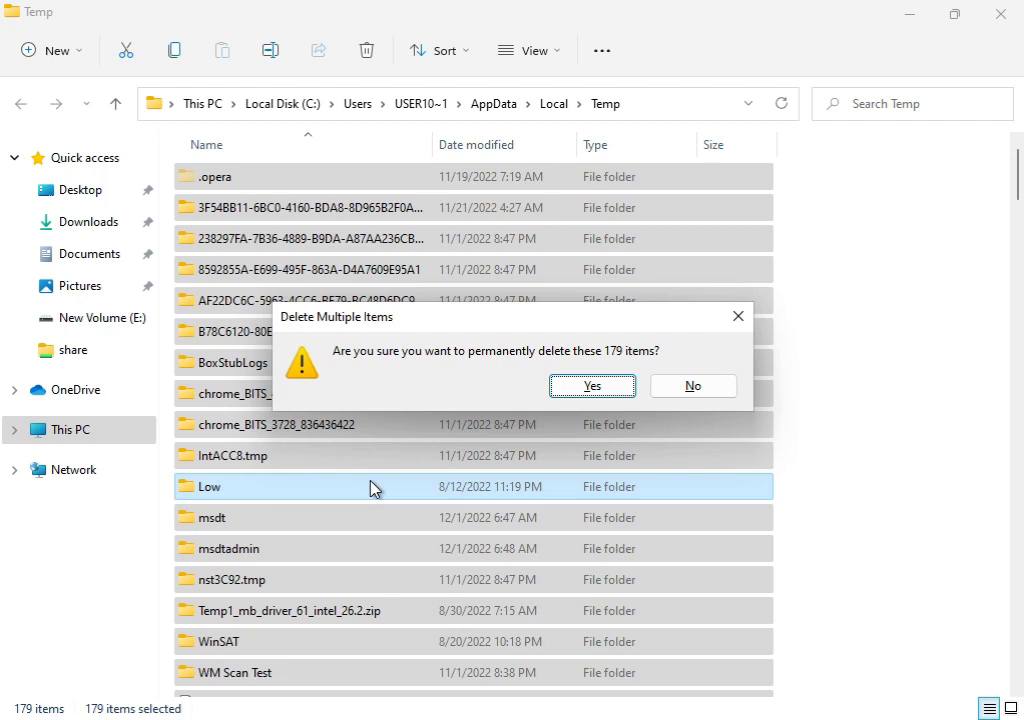
# Confirm deleting the 179 items, skipping all files still in use.
pyautogui.click(568, 386)
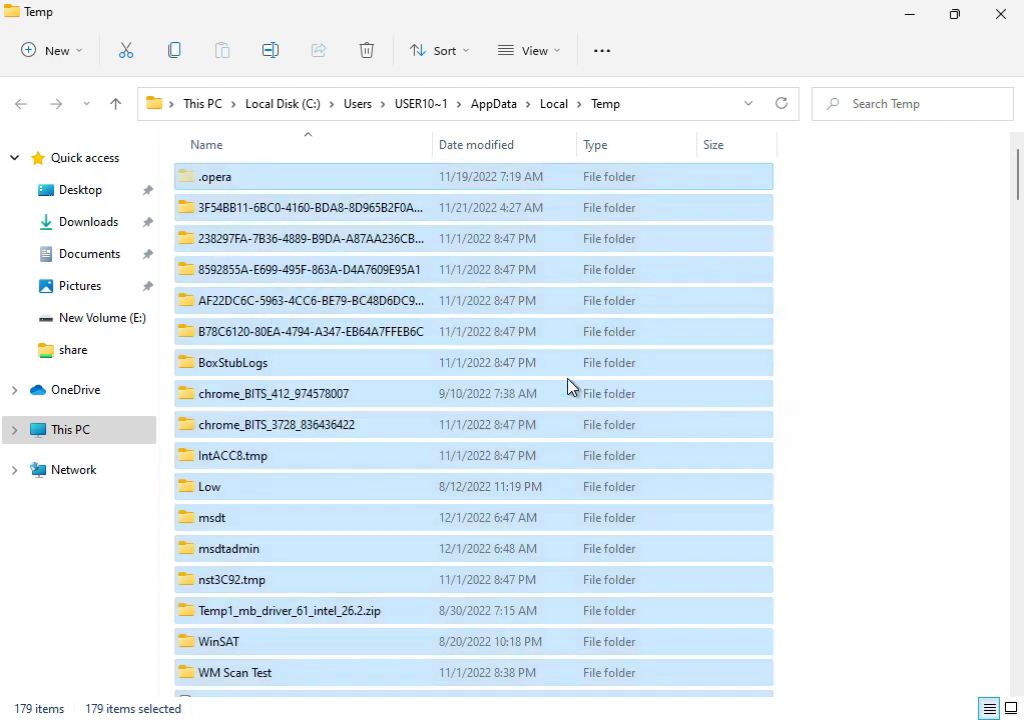
pyautogui.click(308, 272)
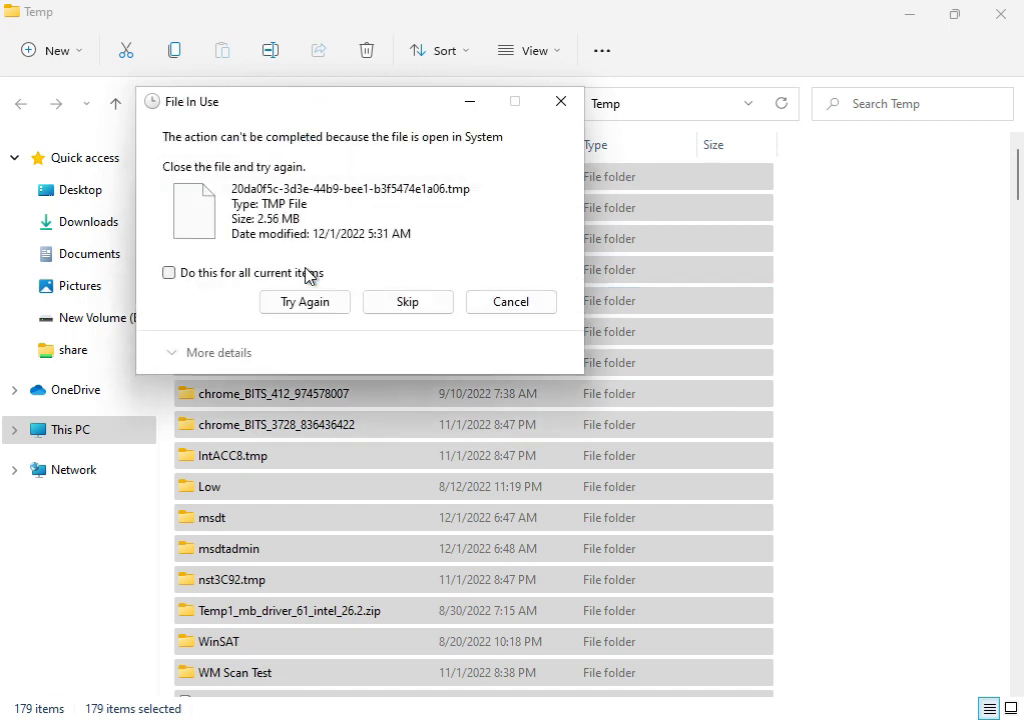
pyautogui.click(256, 276)
pyautogui.click(288, 304)
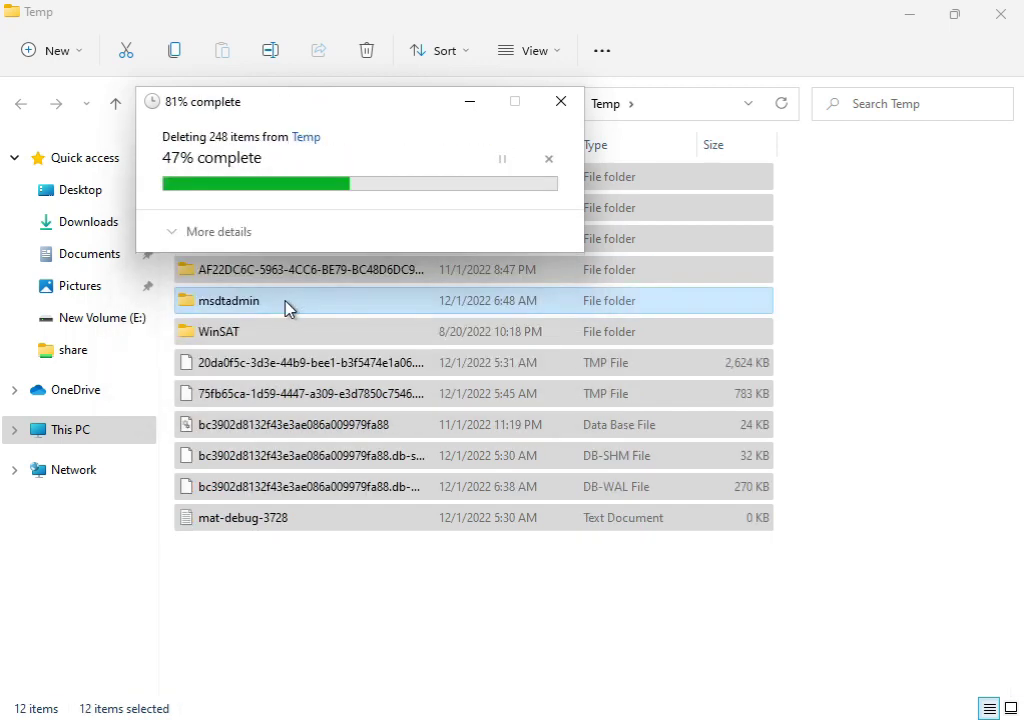
pyautogui.click(250, 280)
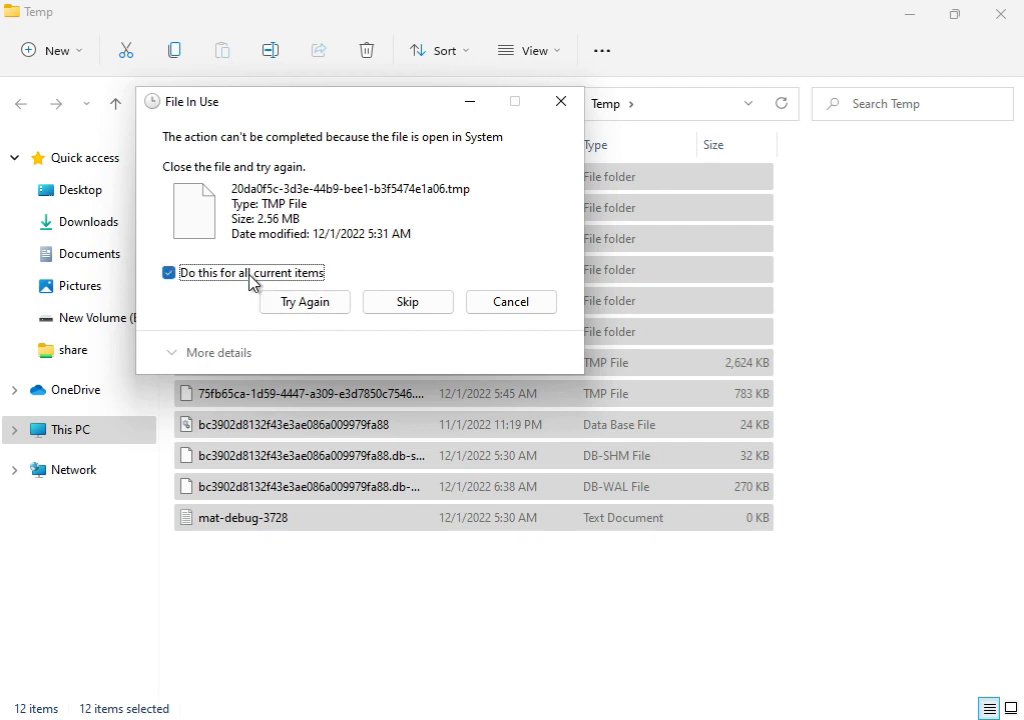
pyautogui.click(383, 304)
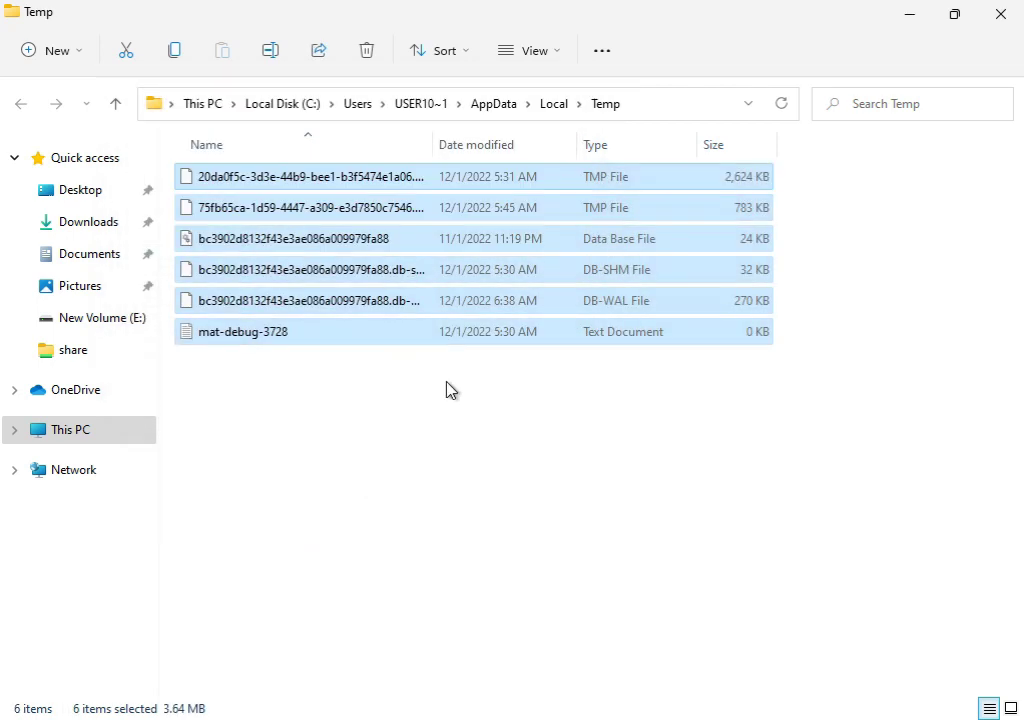
# Start Disk Cleanup from Local Disk (C:) Properties and tick Windows error reports.
pyautogui.click(1000, 14)
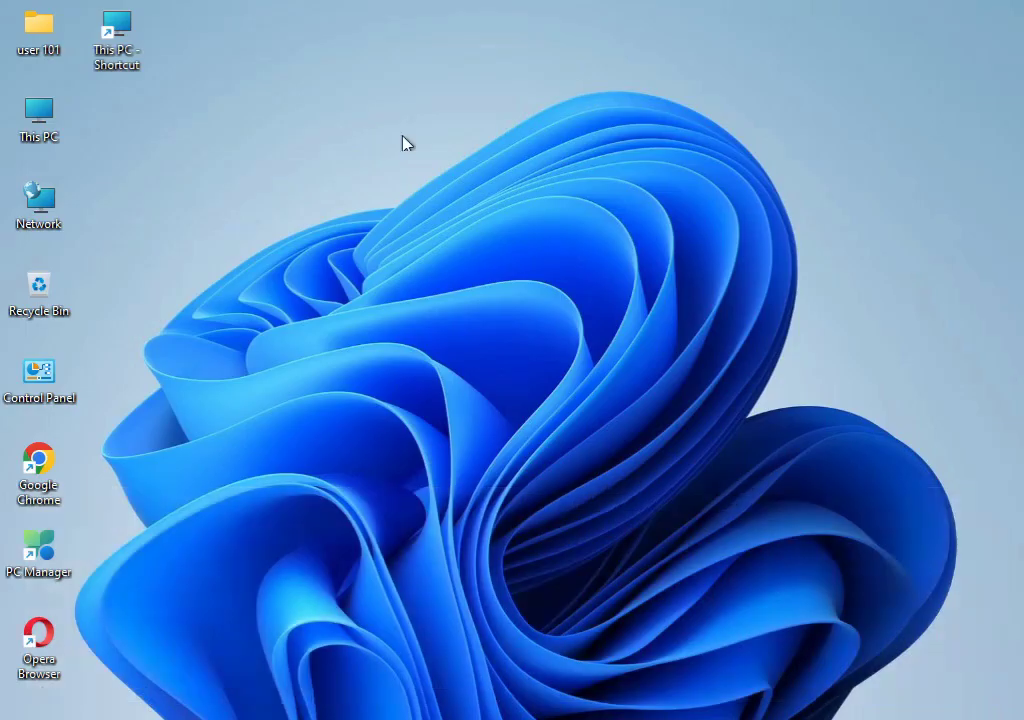
pyautogui.doubleClick(52, 115)
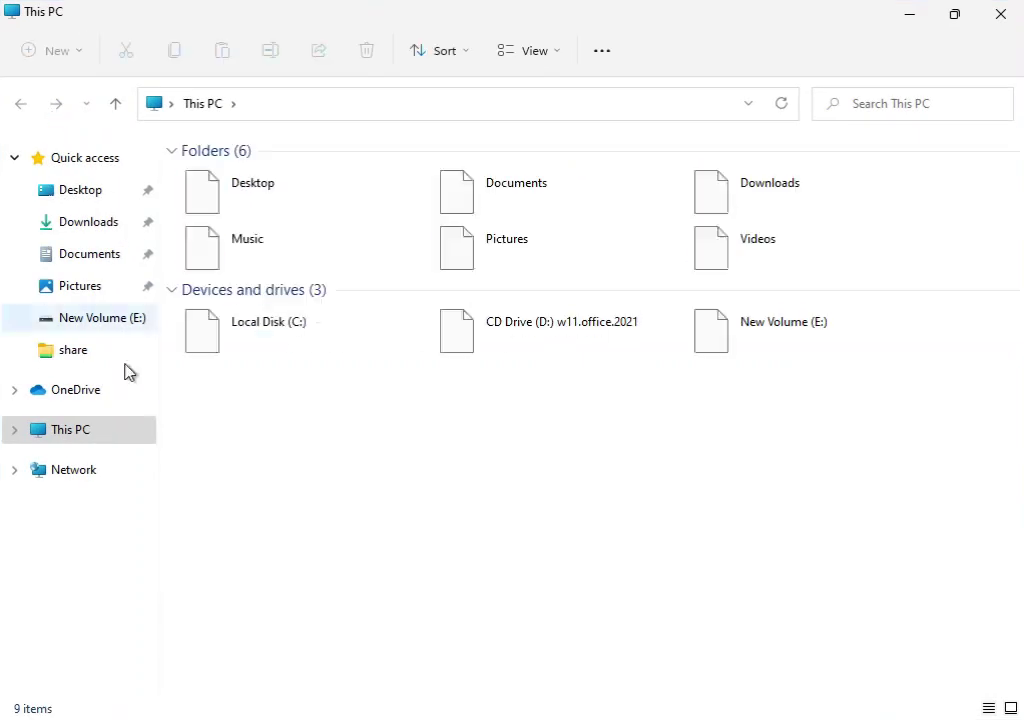
pyautogui.click(272, 336)
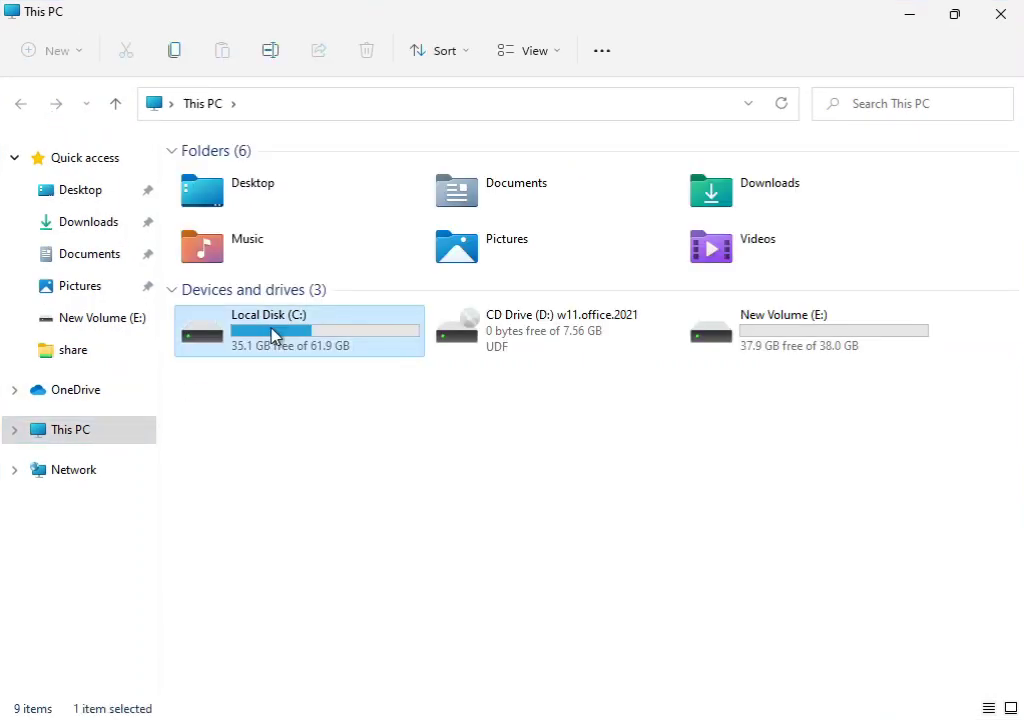
pyautogui.rightClick(274, 336)
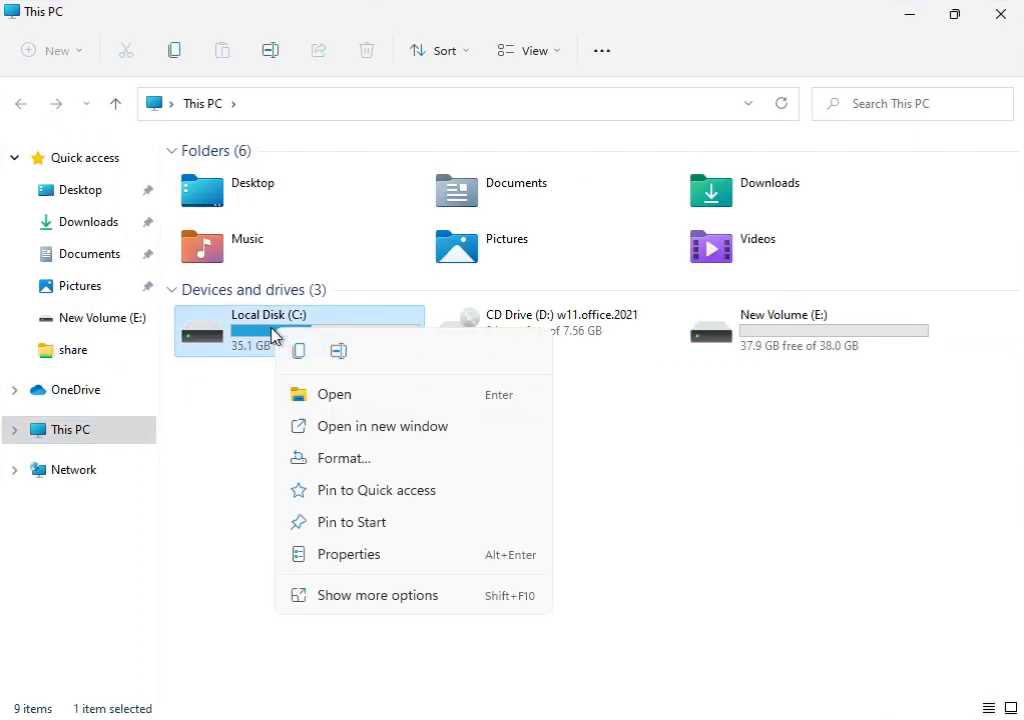
pyautogui.click(350, 597)
pyautogui.click(396, 576)
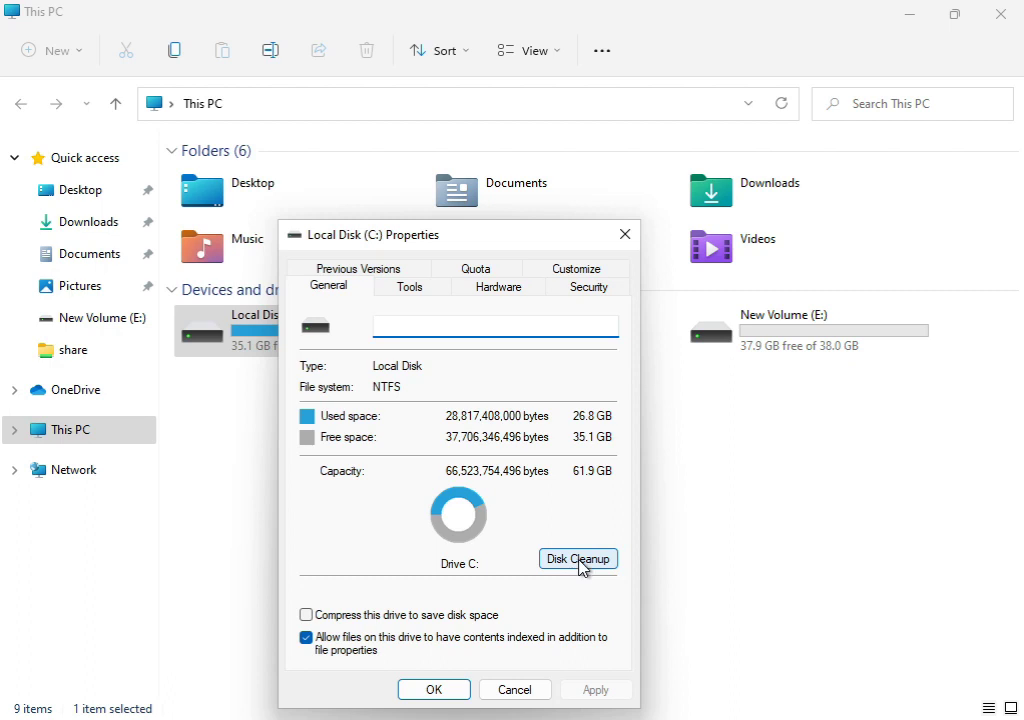
pyautogui.click(580, 562)
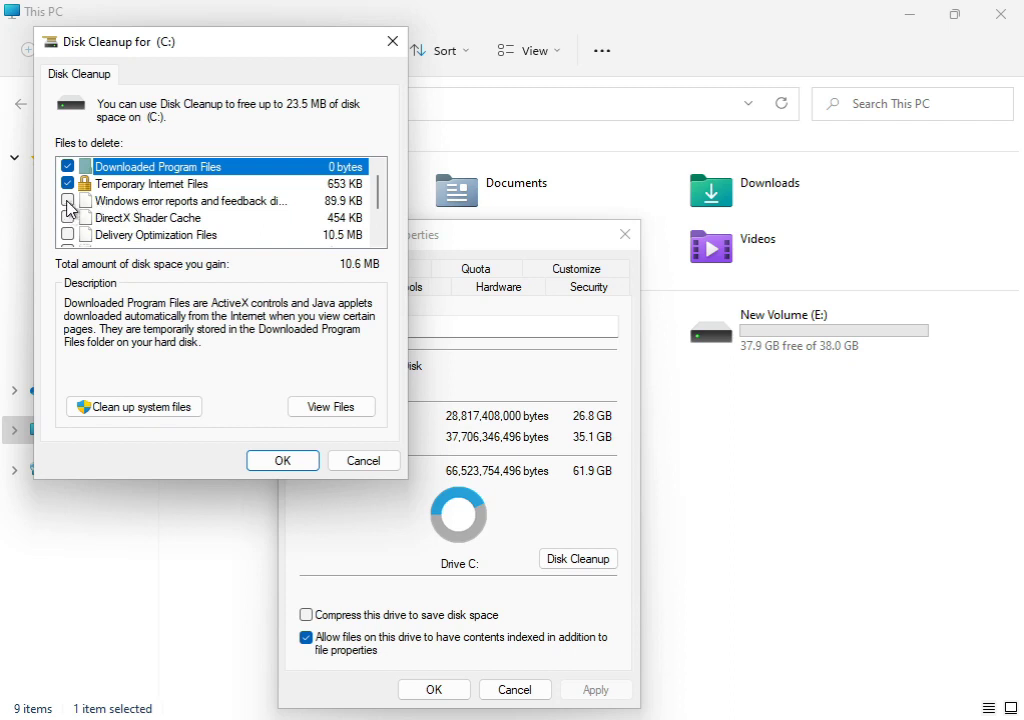
pyautogui.click(67, 201)
# Rescan C: including system files, then permanently delete the checked files.
pyautogui.click(110, 407)
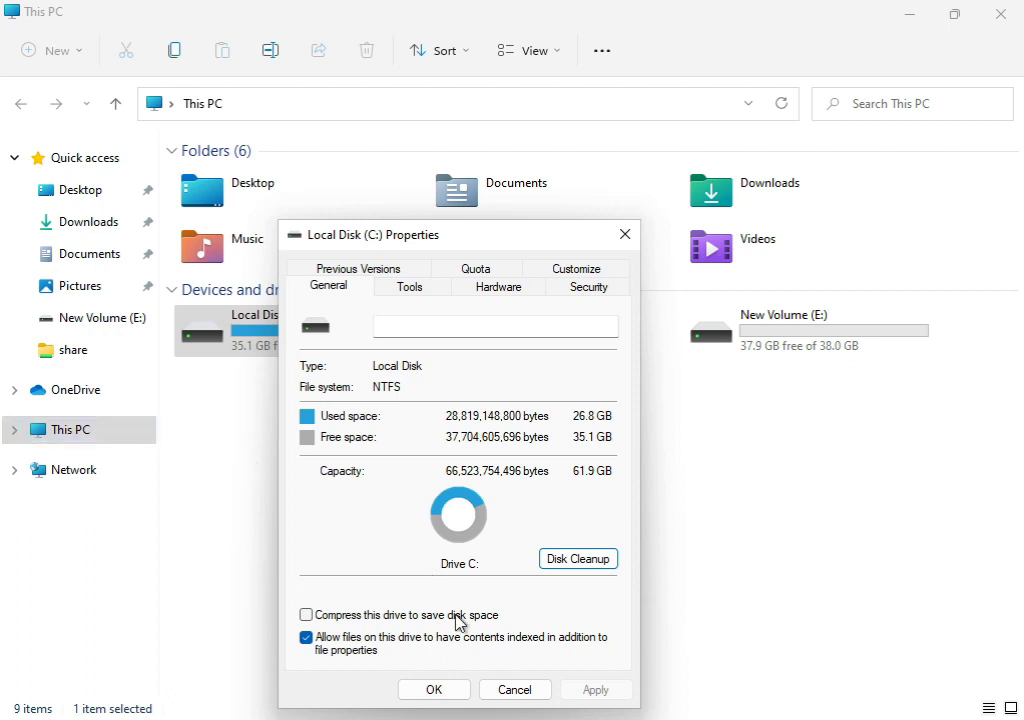
pyautogui.click(437, 690)
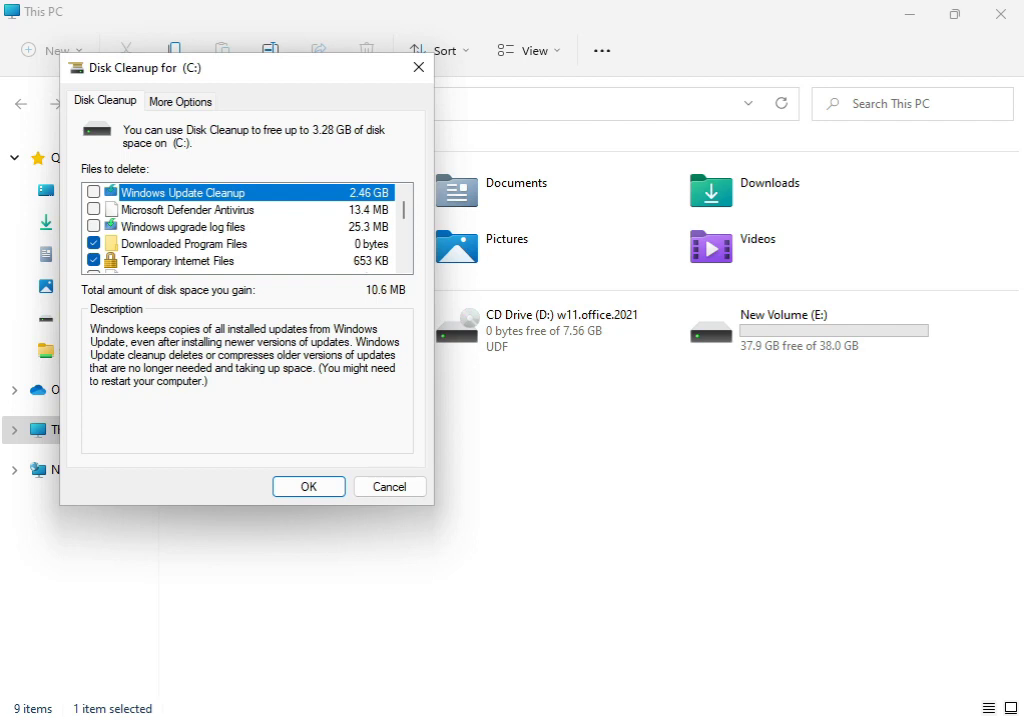
pyautogui.click(279, 491)
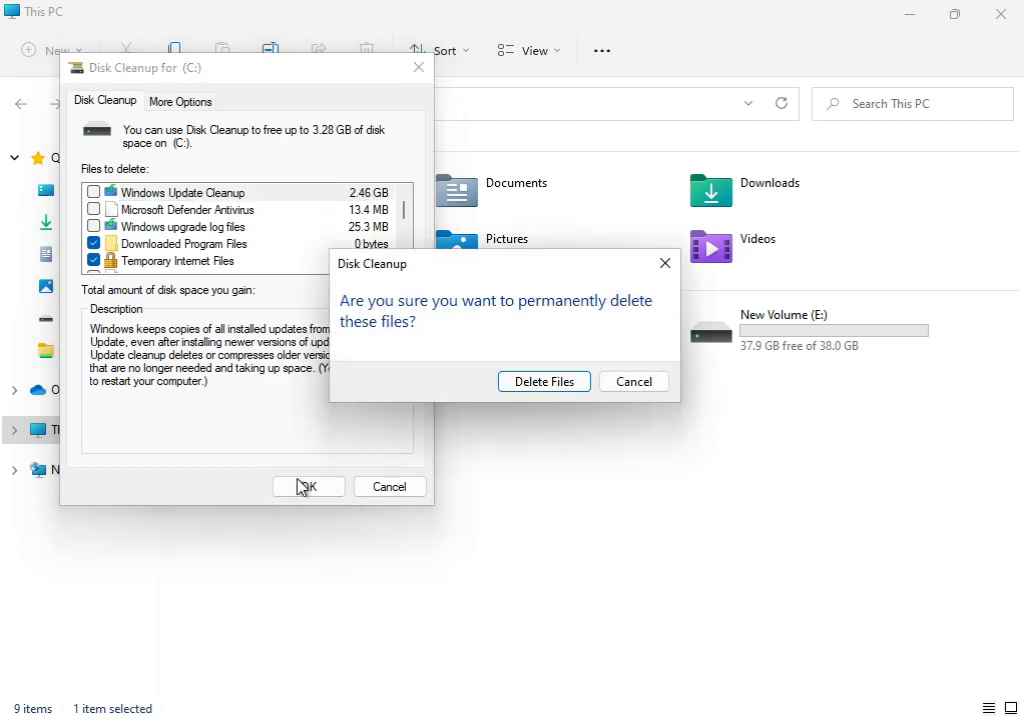
pyautogui.click(571, 384)
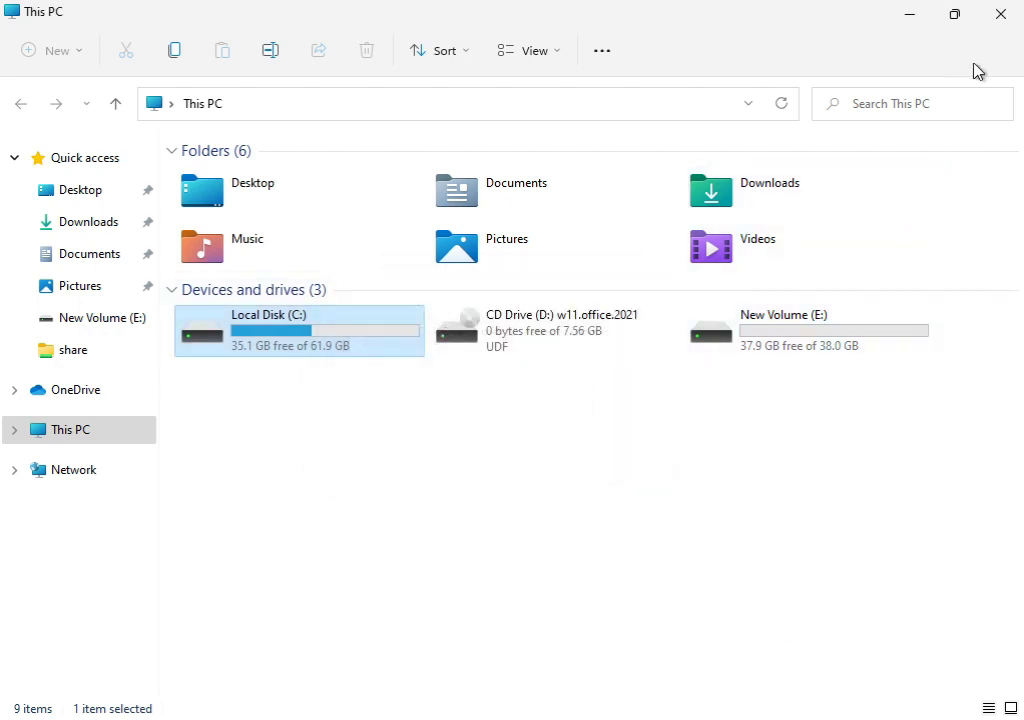
# Close This PC and launch Command Prompt as administrator via a cmd search.
pyautogui.click(991, 20)
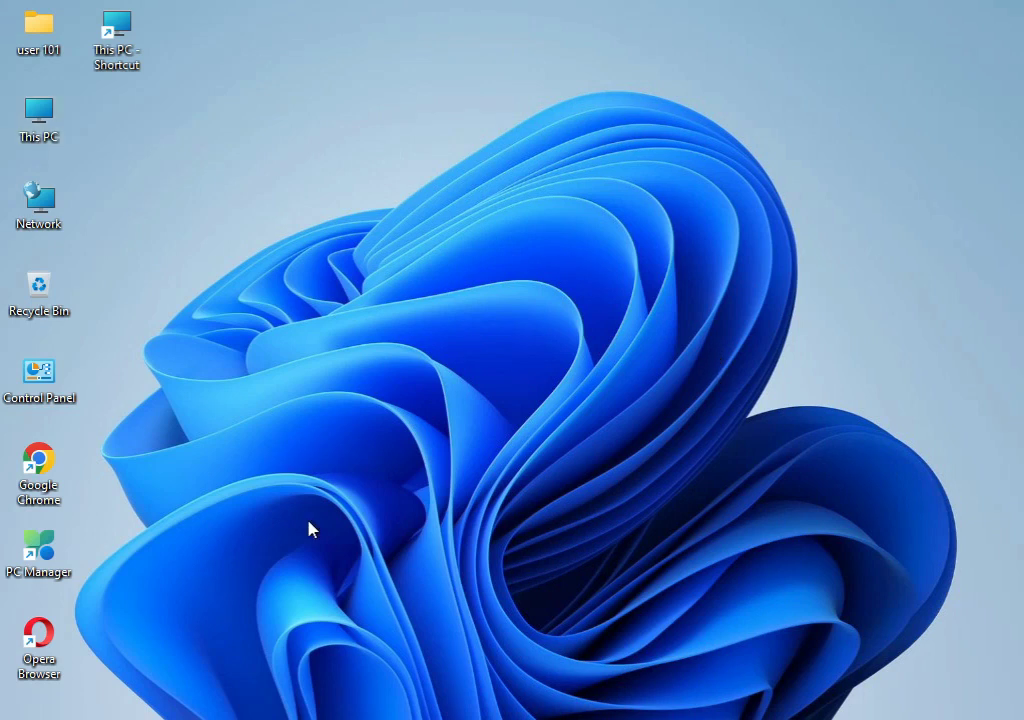
pyautogui.press('super')
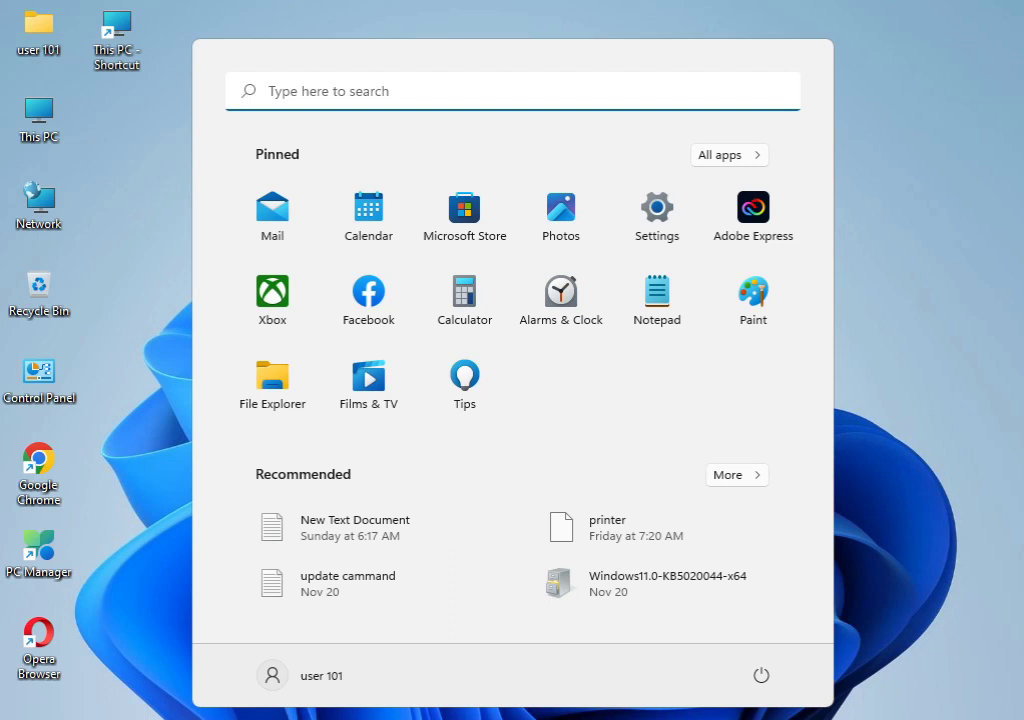
pyautogui.write('cmd')
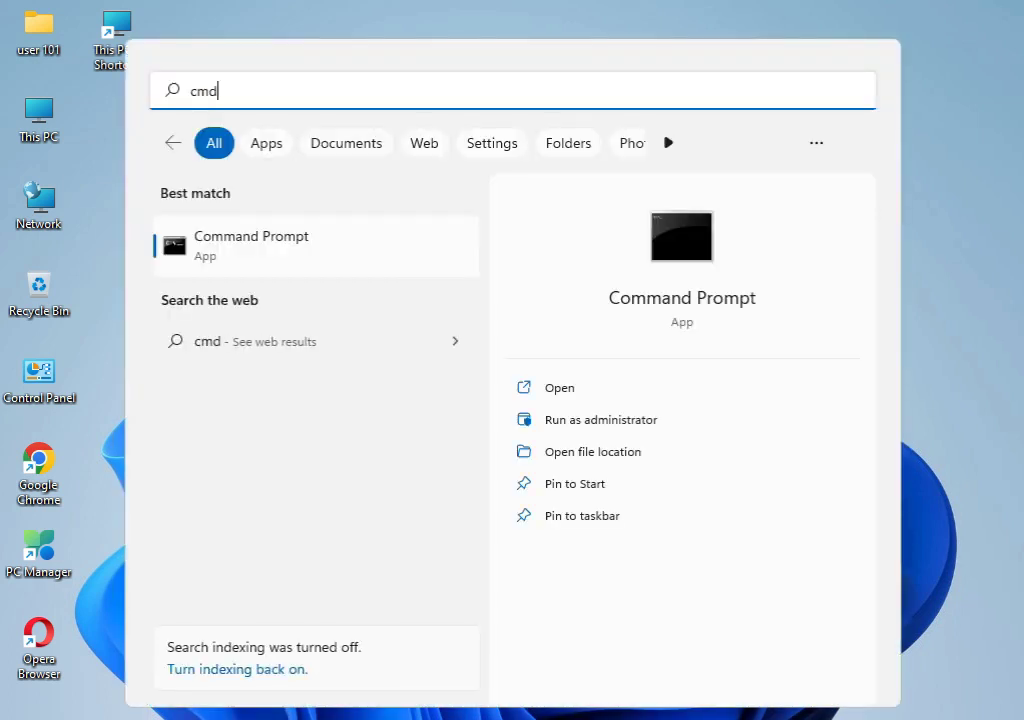
pyautogui.click(297, 250)
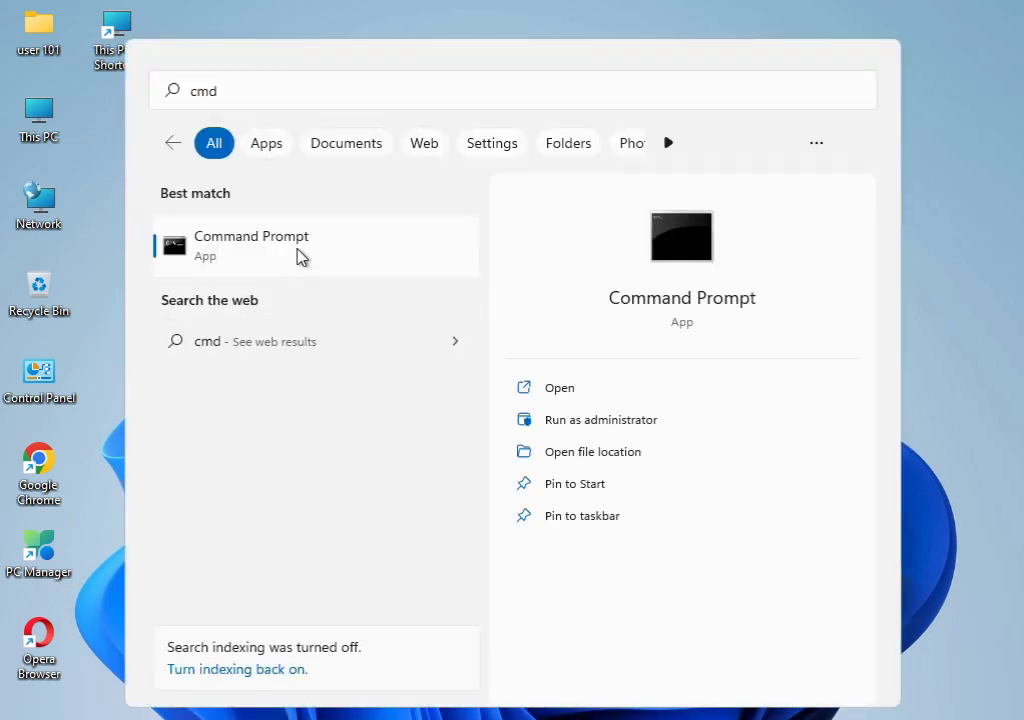
pyautogui.rightClick(297, 250)
pyautogui.click(343, 290)
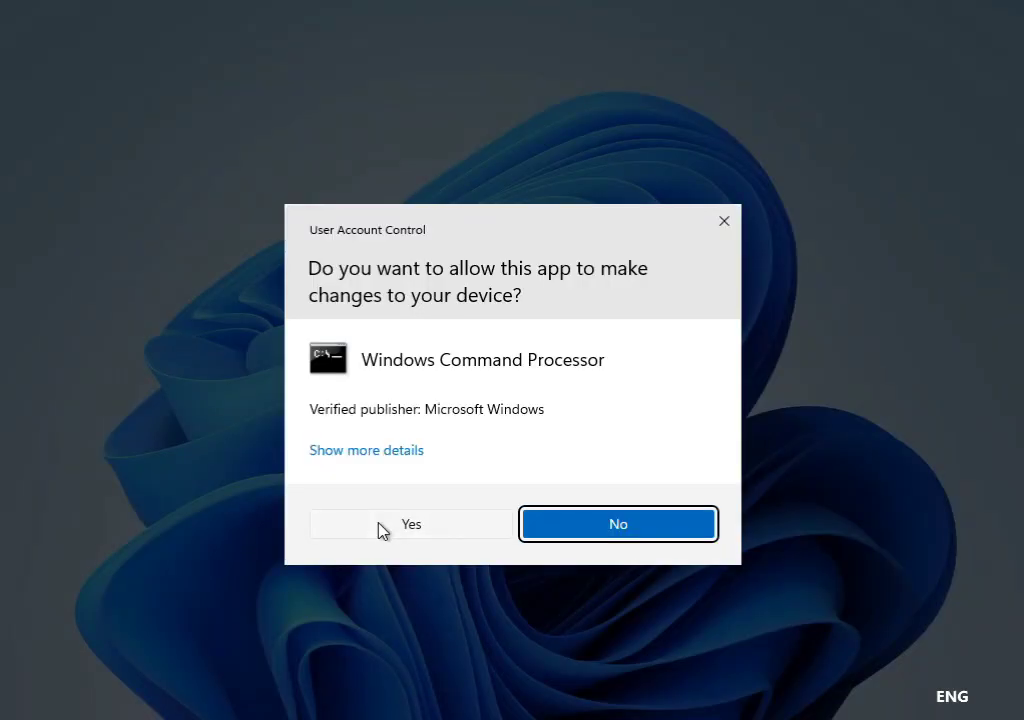
pyautogui.click(379, 530)
pyautogui.write('sfc /cannow')
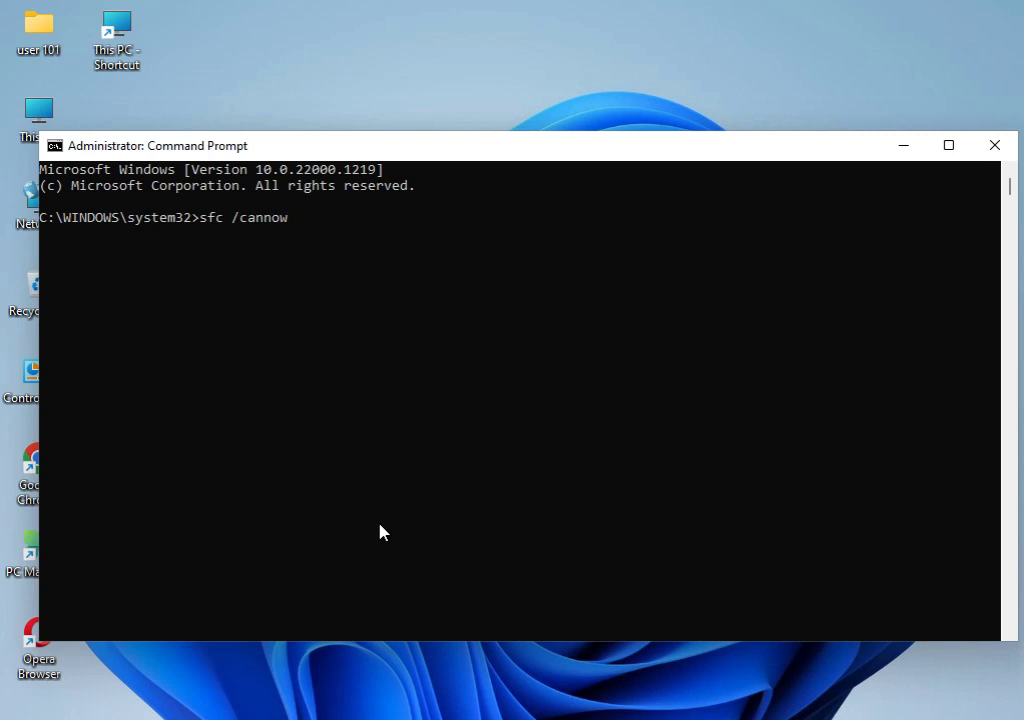
# Fix the typo so the command reads sfc /scannow and run it.
pyautogui.press('BackSpace')
pyautogui.press('BackSpace')
pyautogui.press('BackSpace')
pyautogui.press('BackSpace')
pyautogui.press('BackSpace')
pyautogui.press('BackSpace')
pyautogui.write('scanno')
pyautogui.write('w')
pyautogui.press('Return')
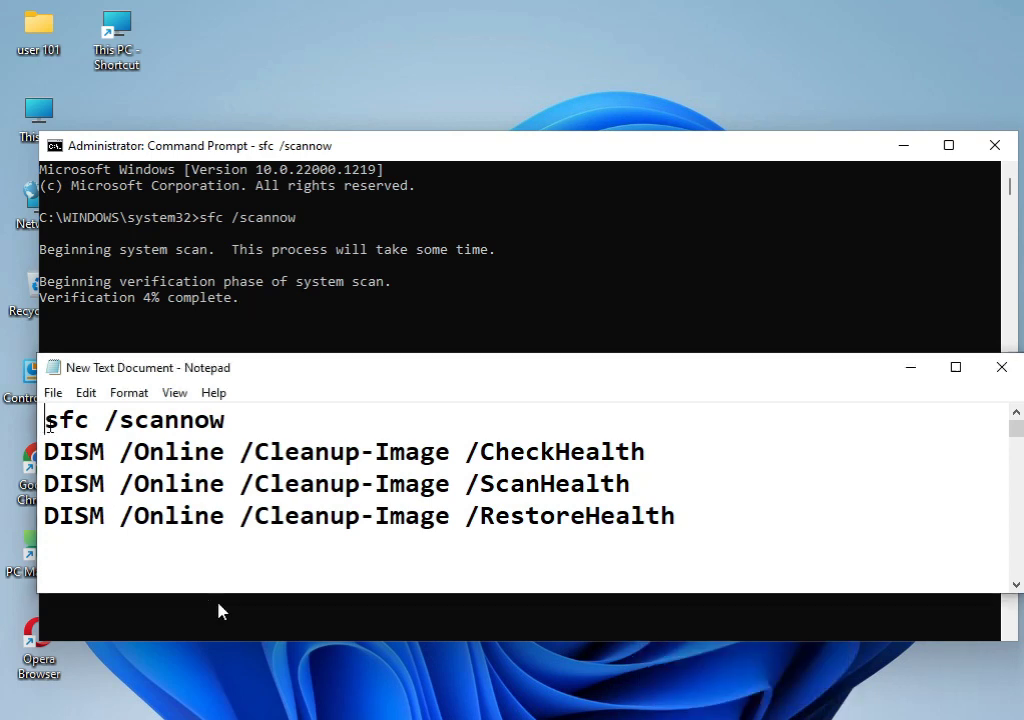
pyautogui.moveTo(48, 425); pyautogui.dragTo(231, 420)
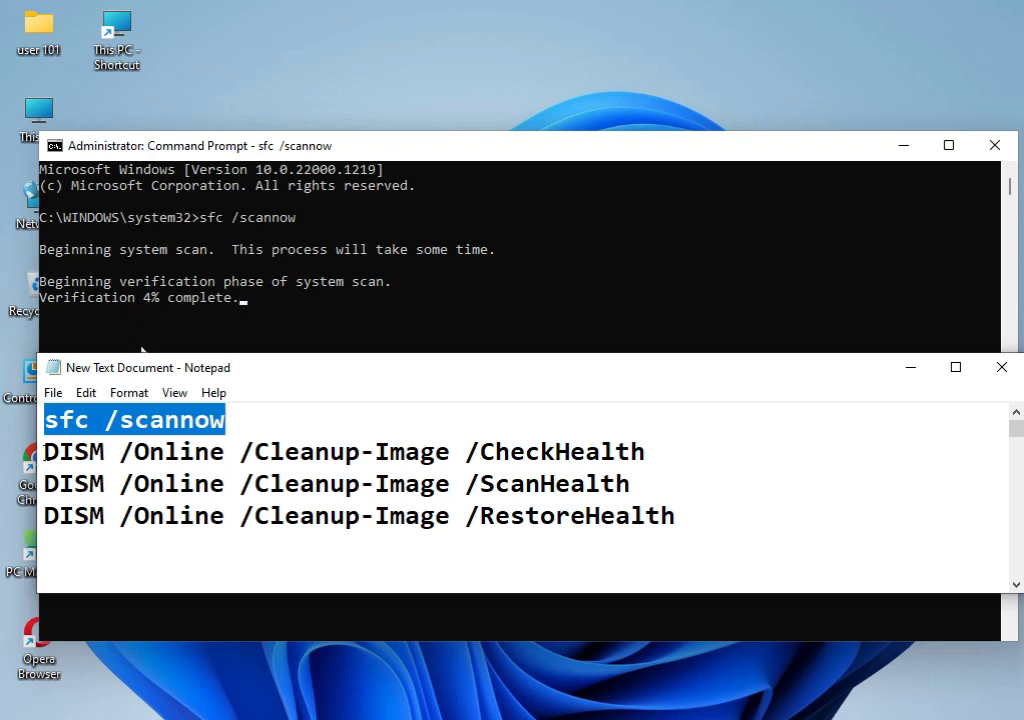
pyautogui.moveTo(44, 452); pyautogui.dragTo(645, 452)
pyautogui.moveTo(44, 484); pyautogui.dragTo(630, 484)
pyautogui.moveTo(44, 516); pyautogui.dragTo(689, 500)
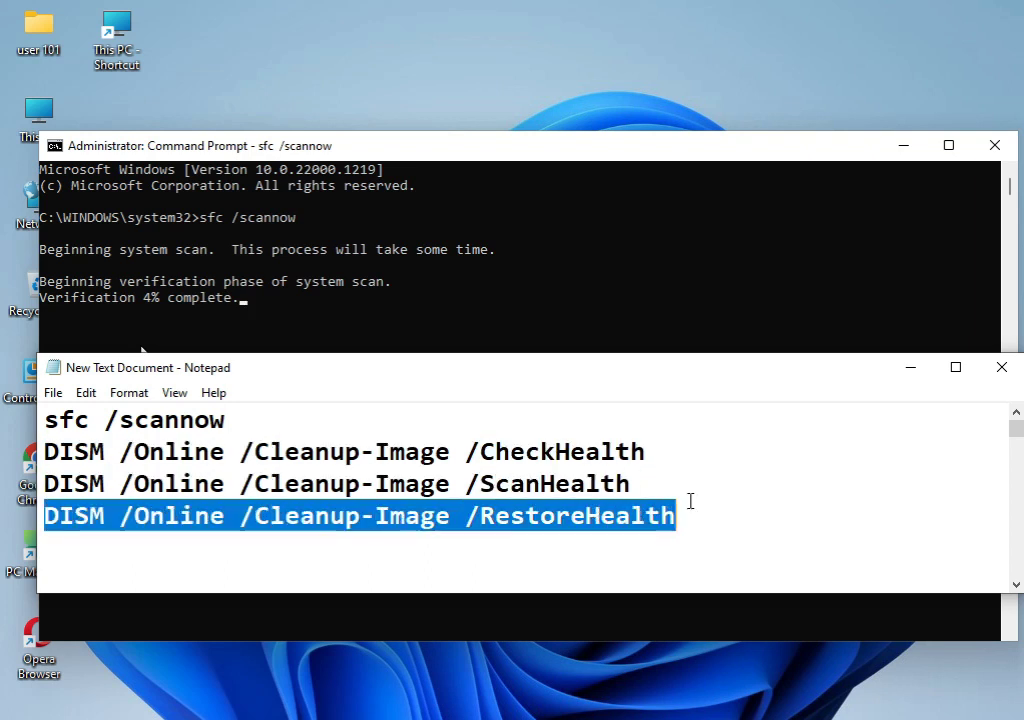